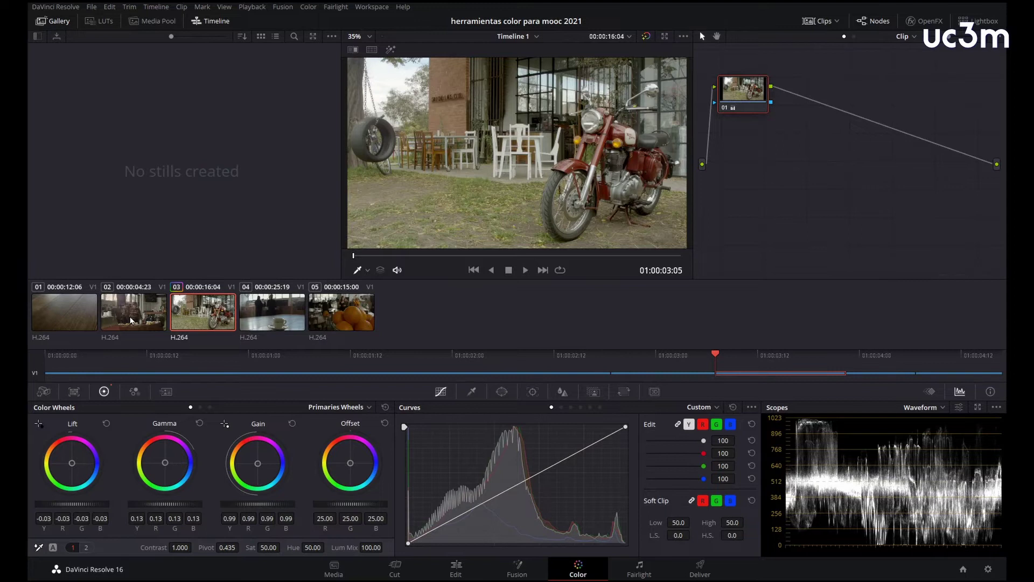
Load clip 02, the cafe pastry-counter scene, into the Color page viewer
{"action": "left_click", "coordinate": [131, 320]}
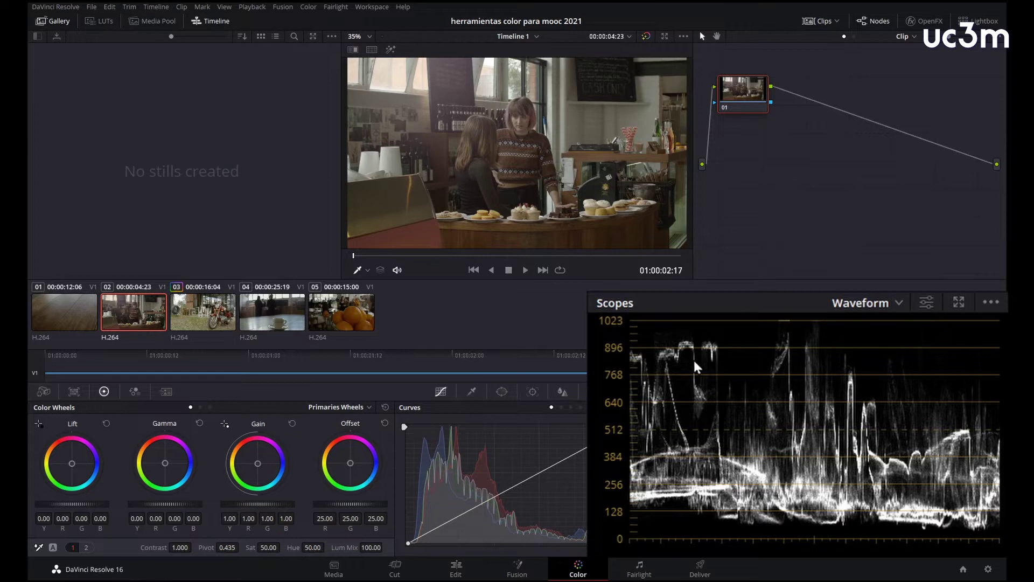
Switch the scope display from luma waveform to RGB Parade
{"action": "left_click", "coordinate": [900, 302]}
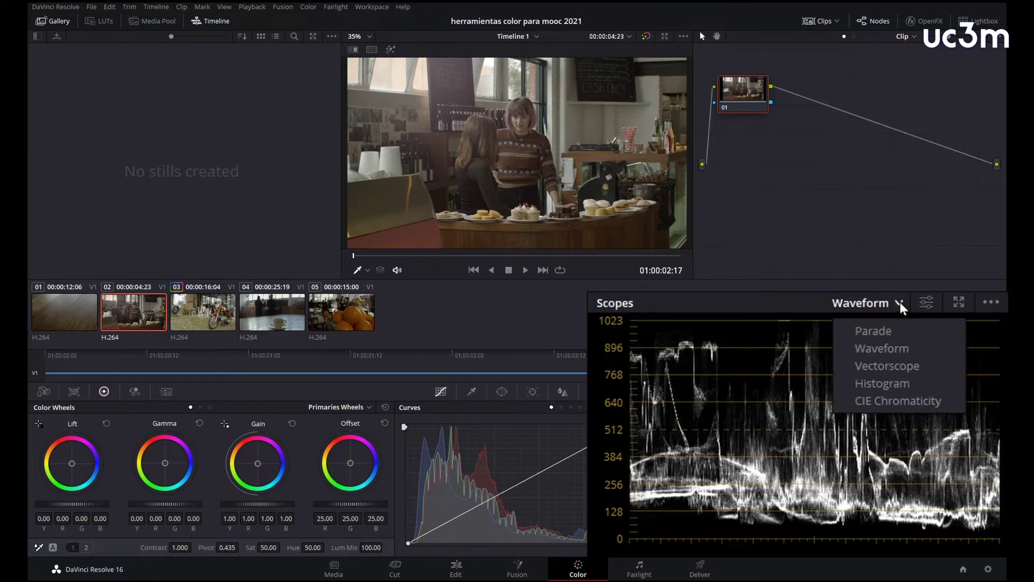
{"action": "left_click", "coordinate": [891, 330]}
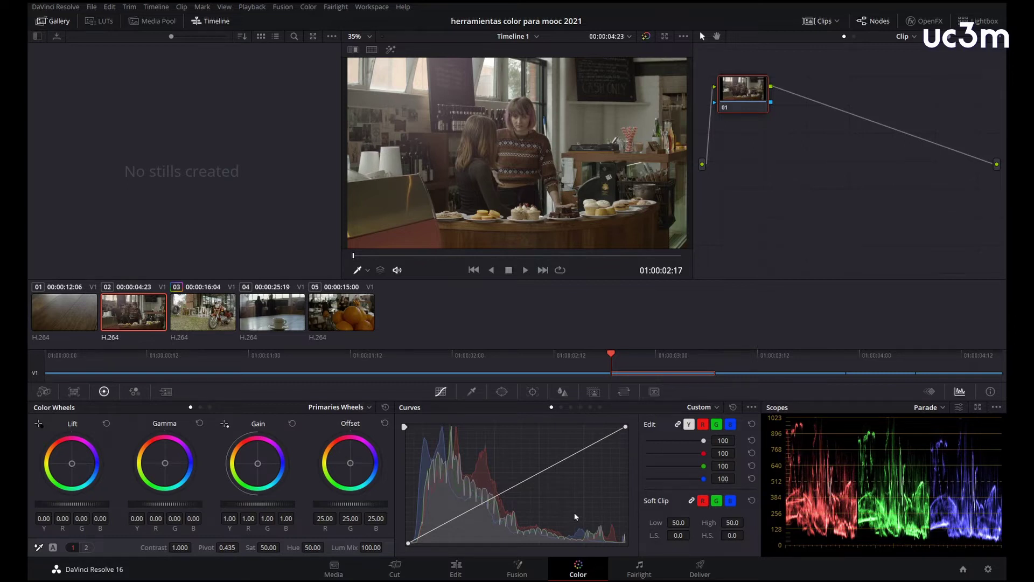
Return the scope to Waveform and test the curve's white and black points, keeping it near-straight
{"action": "left_click", "coordinate": [943, 408]}
{"action": "left_click", "coordinate": [911, 345]}
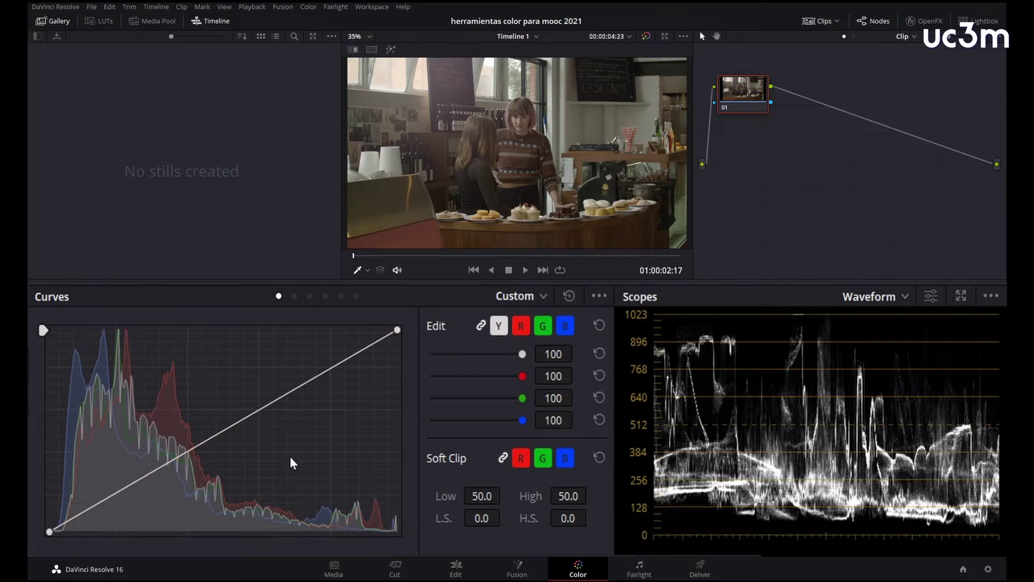
{"action": "mouse_move", "coordinate": [397, 331]}
{"action": "left_mouse_down"}
{"action": "mouse_move", "coordinate": [407, 427]}
{"action": "mouse_move", "coordinate": [405, 328]}
{"action": "left_mouse_up"}
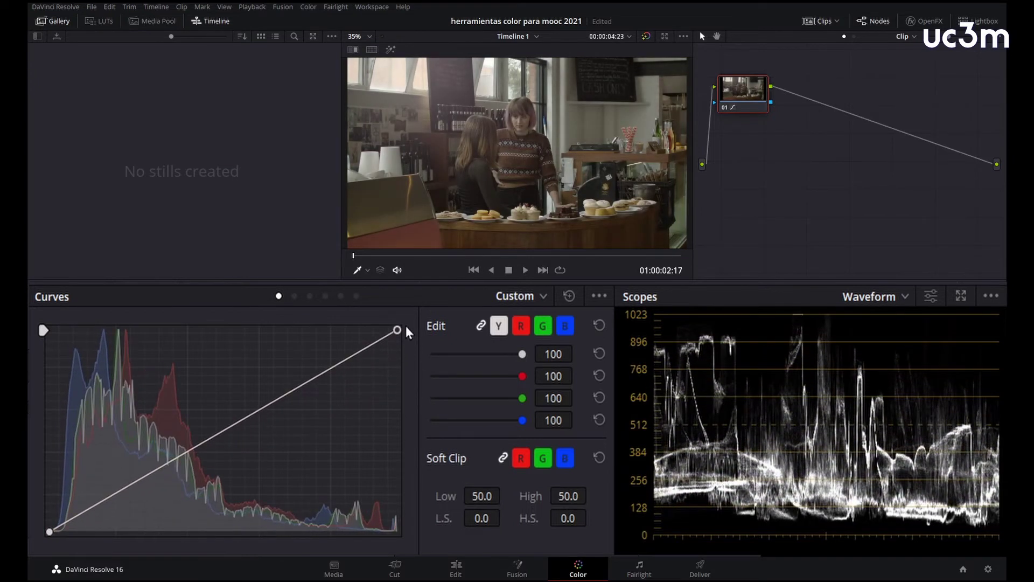
{"action": "mouse_move", "coordinate": [50, 531]}
{"action": "left_mouse_down"}
{"action": "mouse_move", "coordinate": [115, 538]}
{"action": "mouse_move", "coordinate": [44, 541]}
{"action": "mouse_move", "coordinate": [55, 544]}
{"action": "left_mouse_up"}
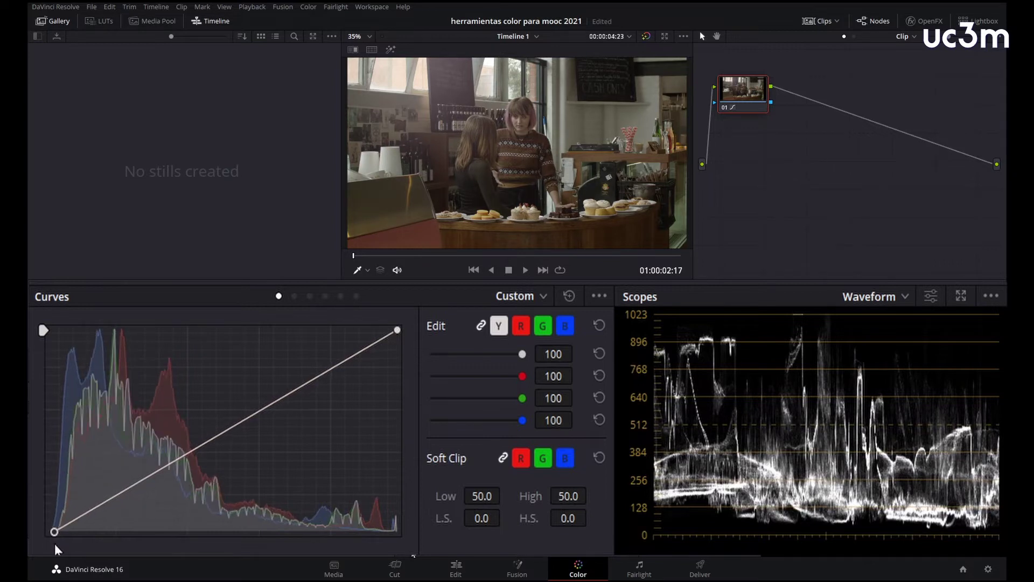
Place a point mid-curve on node 01 and raise it slightly to brighten the cafe mid-tones
{"action": "left_click", "coordinate": [222, 431]}
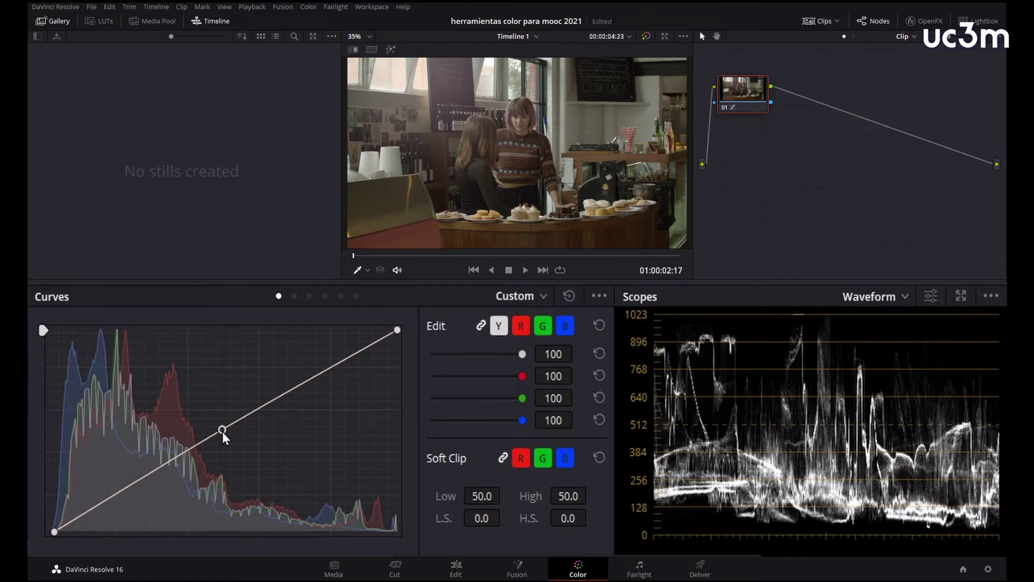
{"action": "mouse_move", "coordinate": [221, 430]}
{"action": "left_mouse_down"}
{"action": "mouse_move", "coordinate": [211, 406]}
{"action": "mouse_move", "coordinate": [236, 459]}
{"action": "left_mouse_up"}
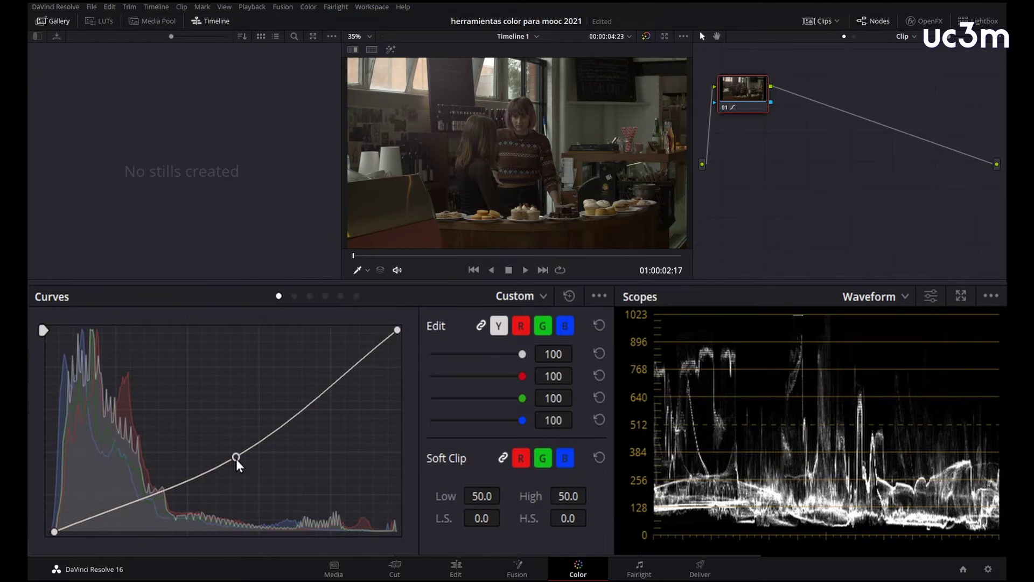
{"action": "left_click_drag", "start_coordinate": [236, 458], "coordinate": [208, 415]}
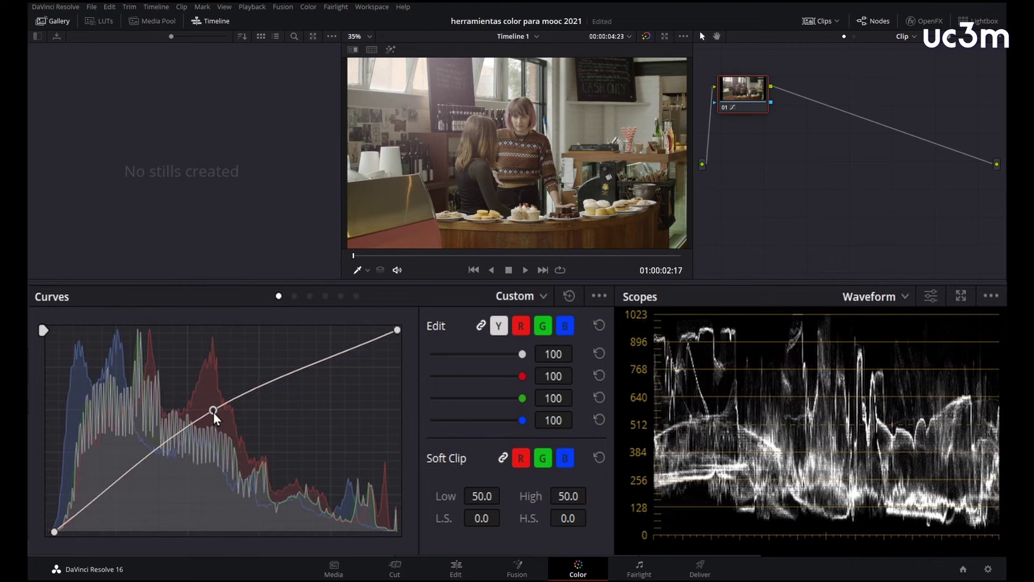
{"action": "left_click_drag", "start_coordinate": [209, 416], "coordinate": [216, 414]}
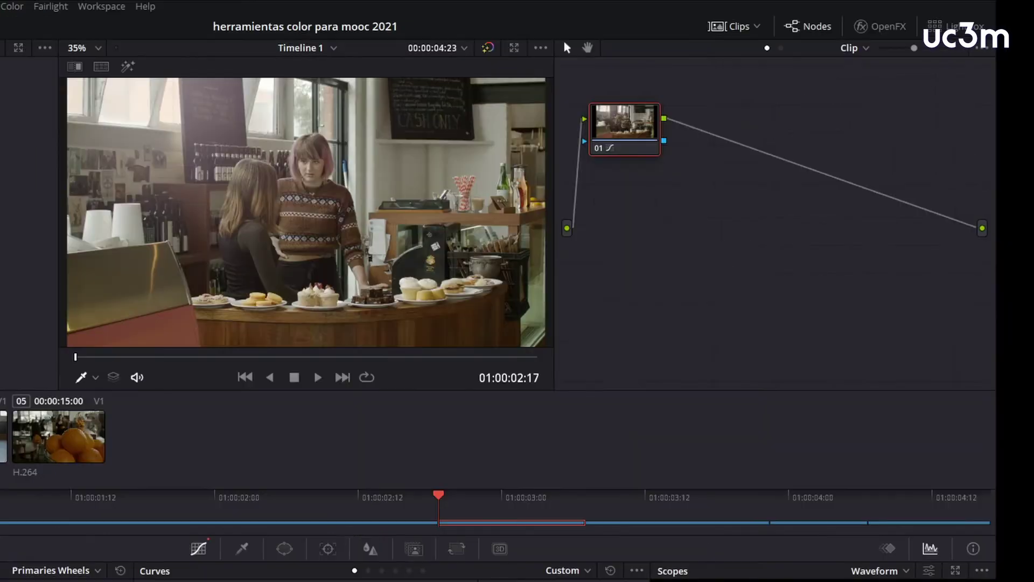
Move node 01 lower and toggle it off and on repeatedly, leaving the curve enabled
{"action": "left_click_drag", "start_coordinate": [638, 179], "coordinate": [648, 195]}
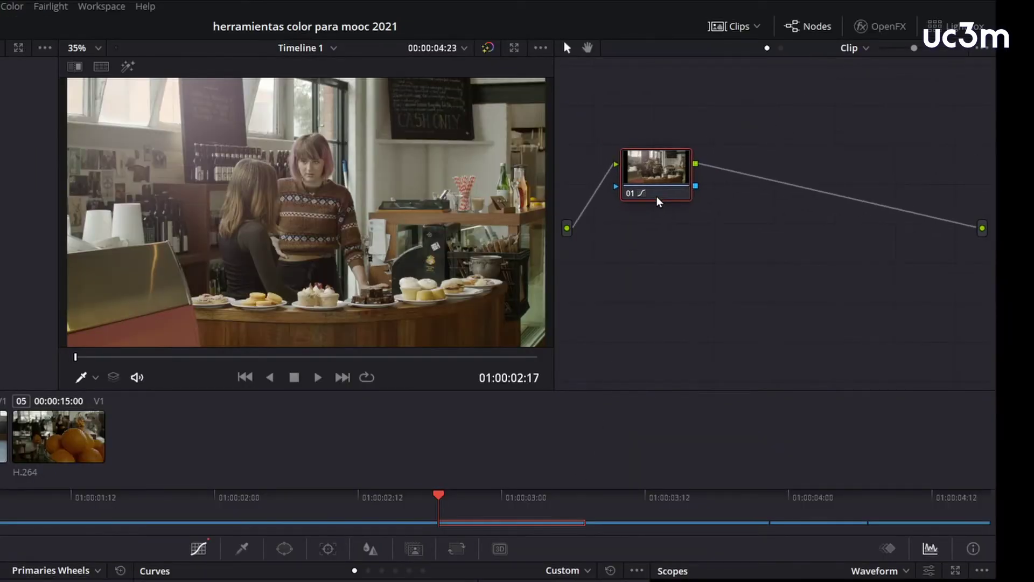
{"action": "left_click", "coordinate": [621, 192]}
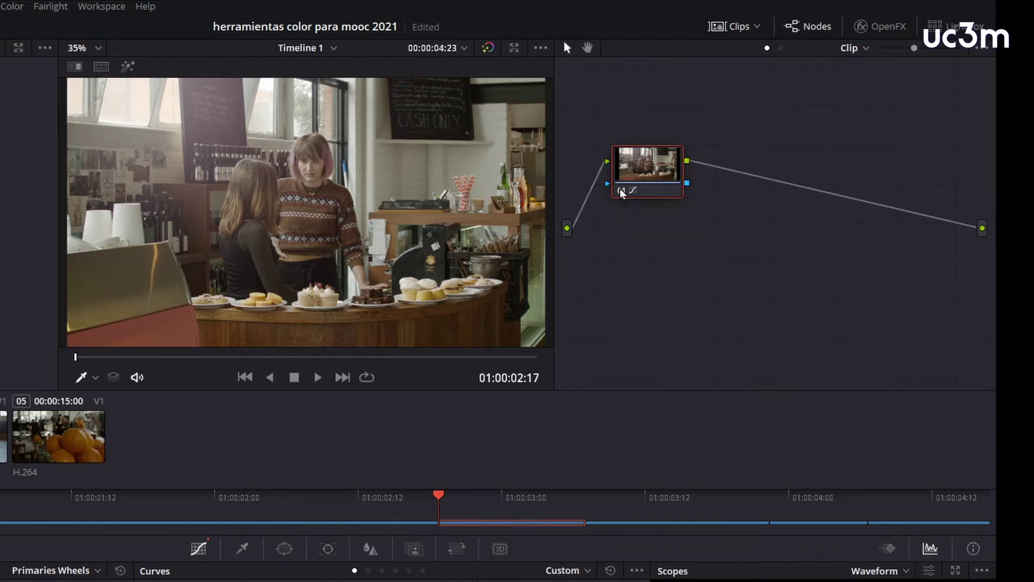
{"action": "left_click", "coordinate": [621, 192]}
{"action": "left_click", "coordinate": [622, 192]}
{"action": "left_click", "coordinate": [622, 192]}
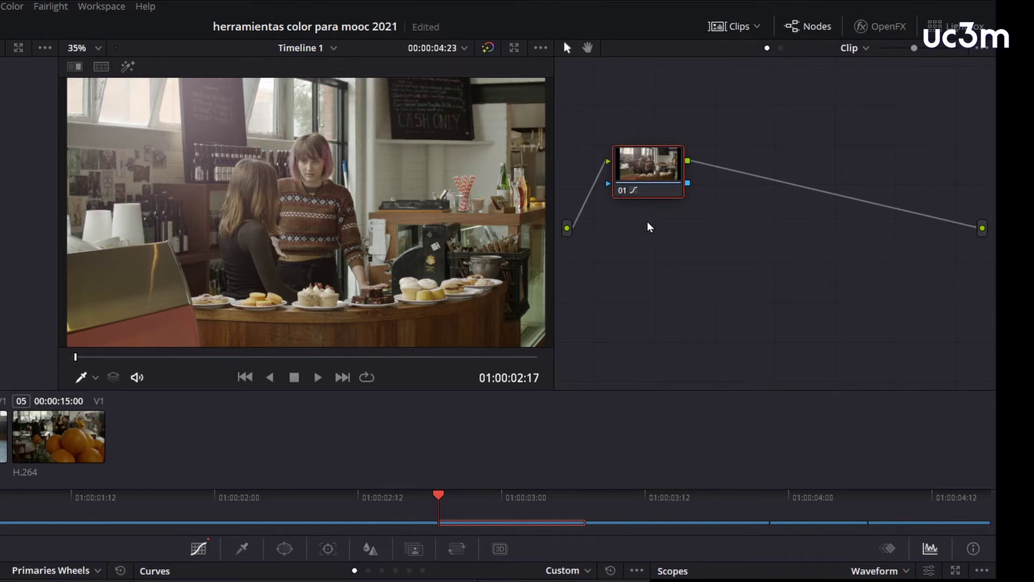
{"action": "key", "text": "ctrl+d"}
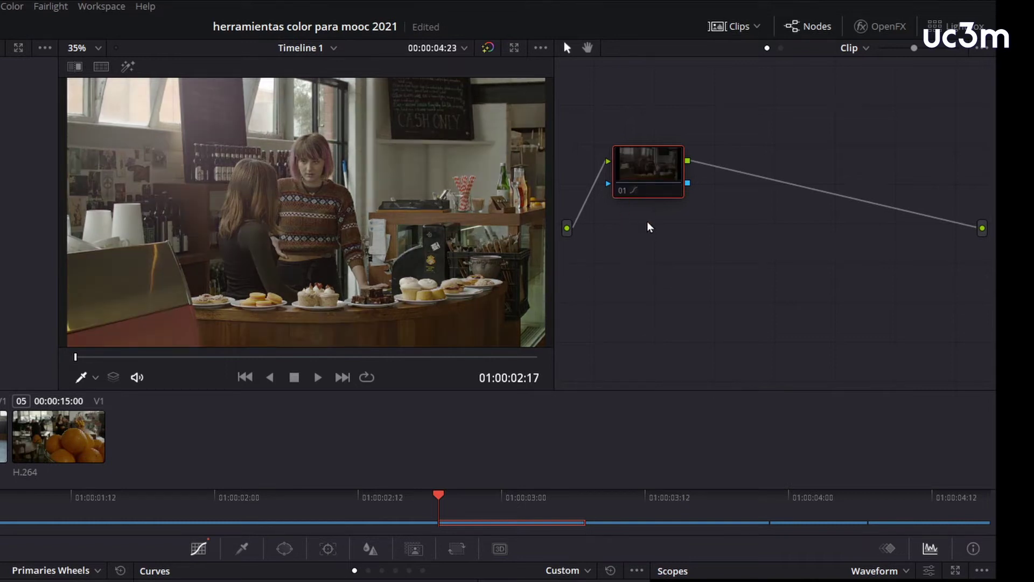
{"action": "key", "text": "ctrl+d"}
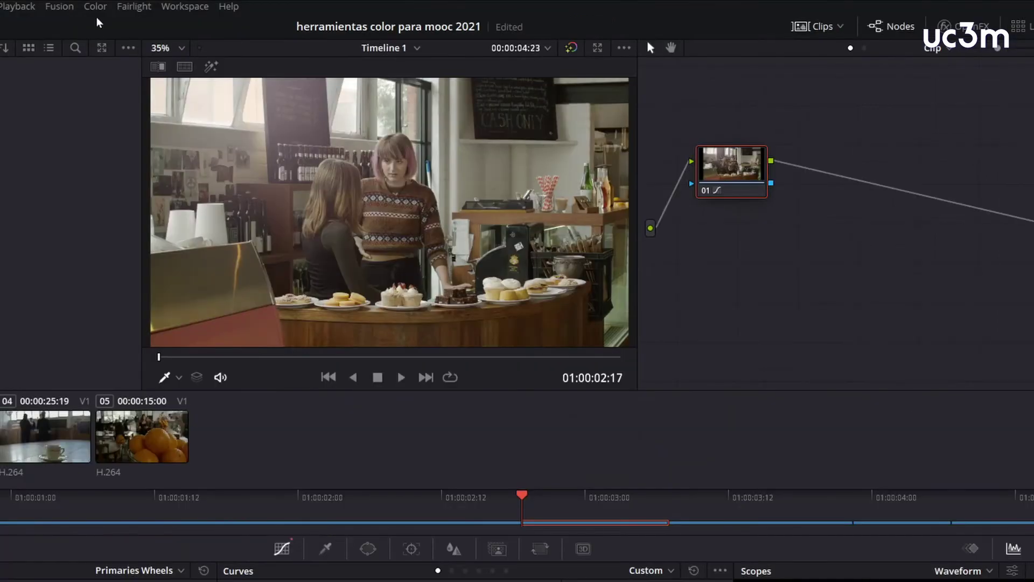
Add serial node 02 via Color > Nodes > Add Serial Node and place it right of node 01
{"action": "left_click", "coordinate": [309, 7]}
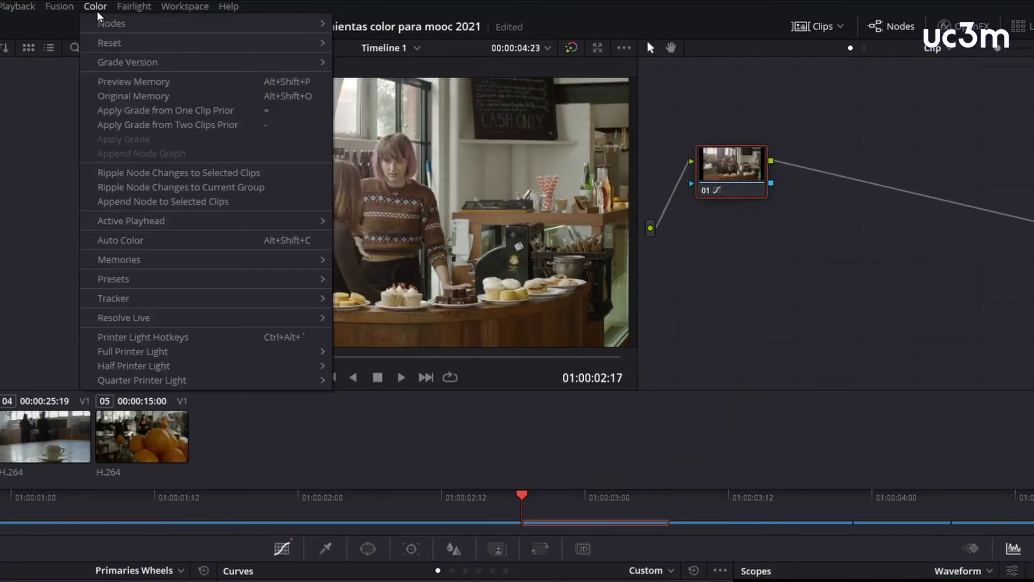
{"action": "mouse_move", "coordinate": [318, 19]}
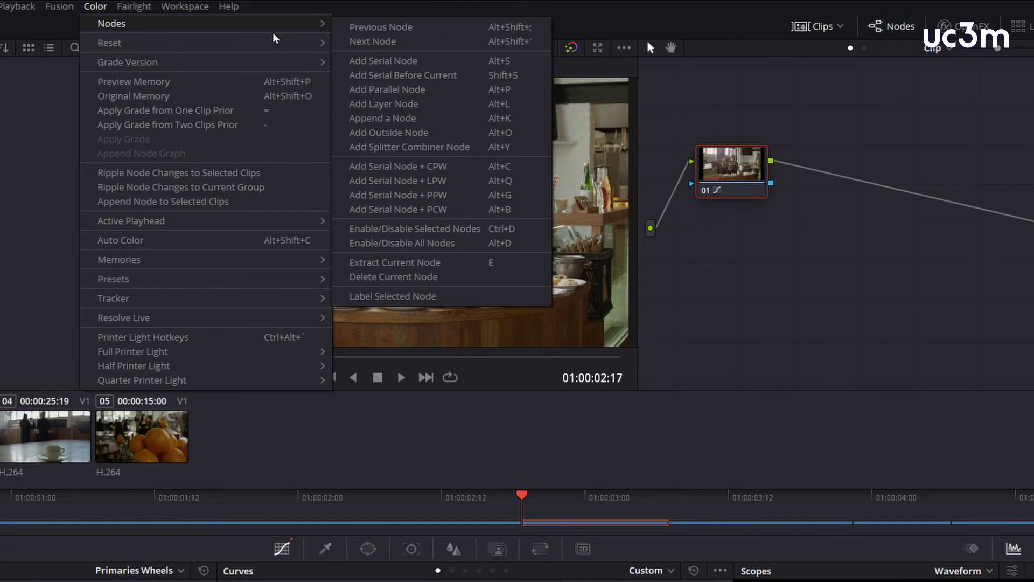
{"action": "left_click", "coordinate": [394, 67]}
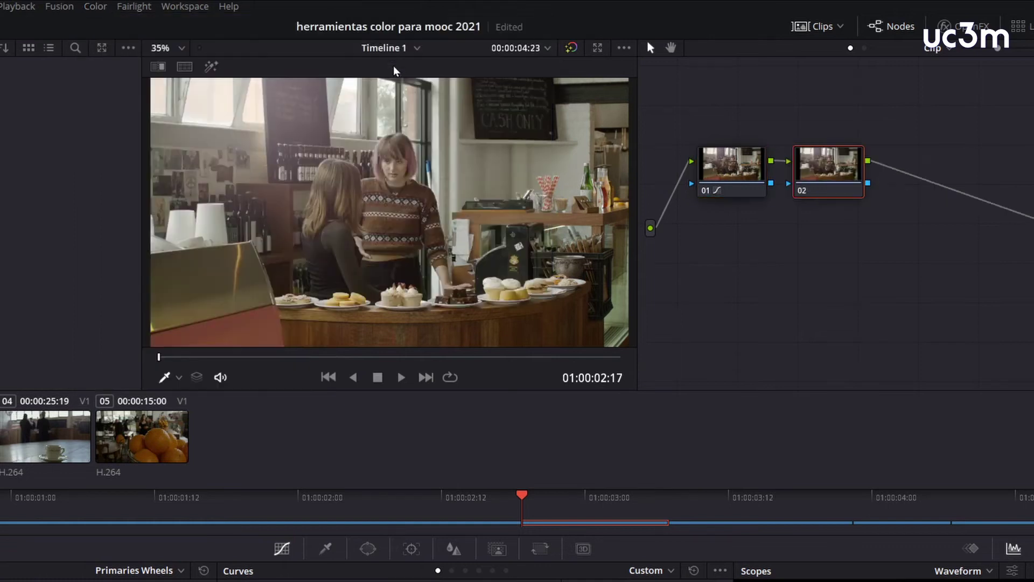
{"action": "left_click_drag", "start_coordinate": [830, 195], "coordinate": [843, 193]}
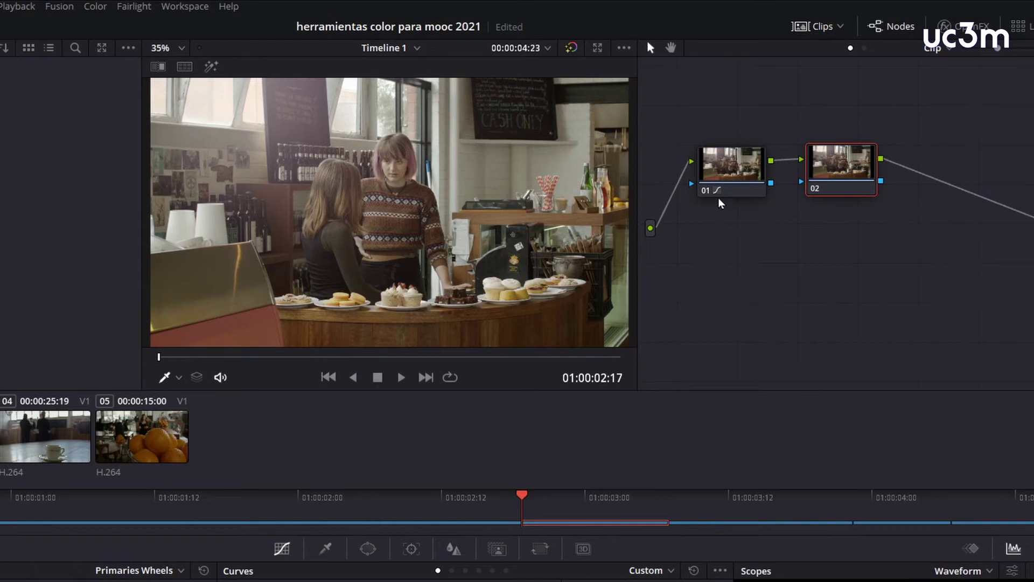
{"action": "left_click_drag", "start_coordinate": [839, 194], "coordinate": [842, 195]}
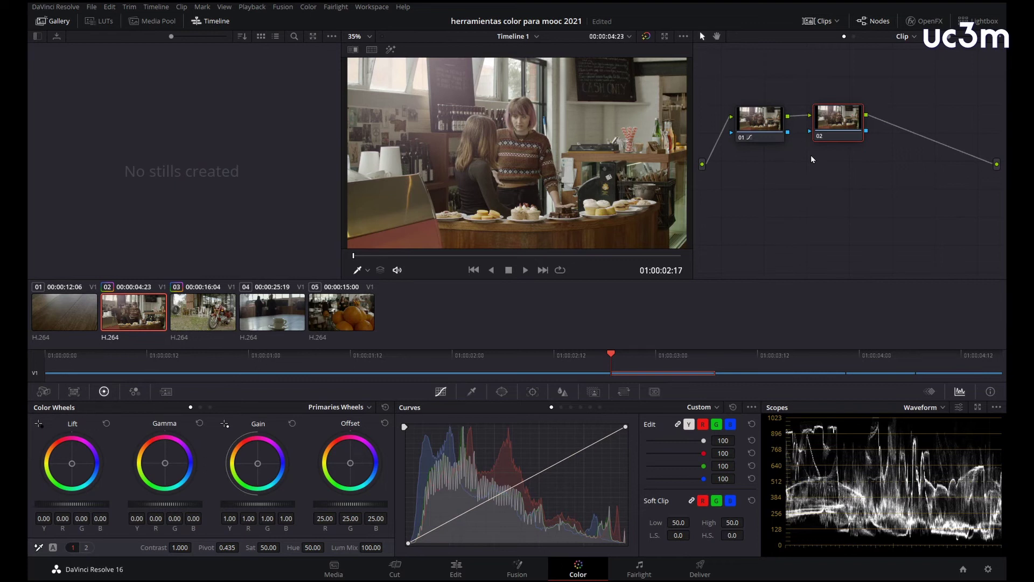
Set the scope type back to RGB Parade
{"action": "left_click", "coordinate": [906, 331]}
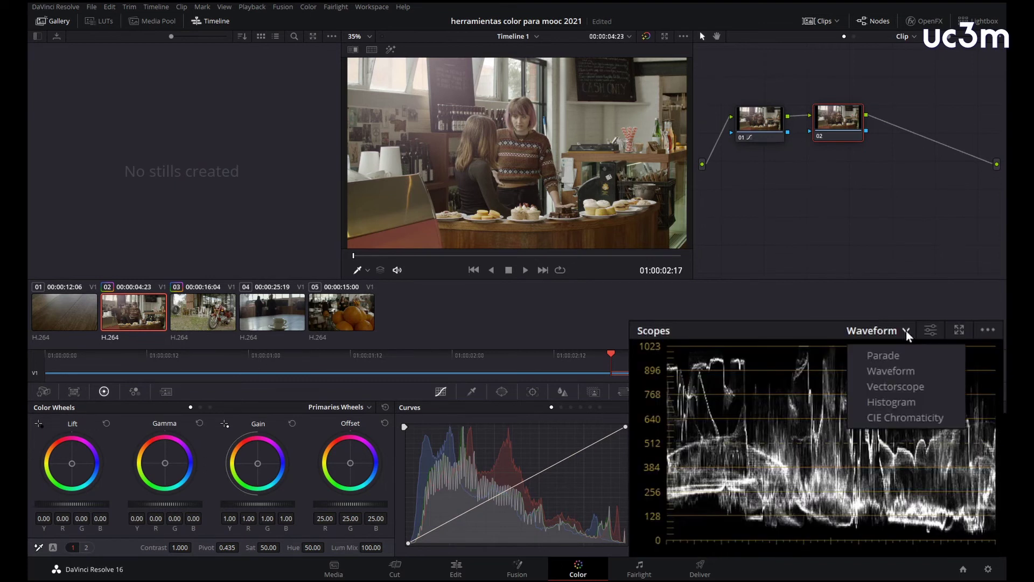
{"action": "left_click", "coordinate": [897, 354]}
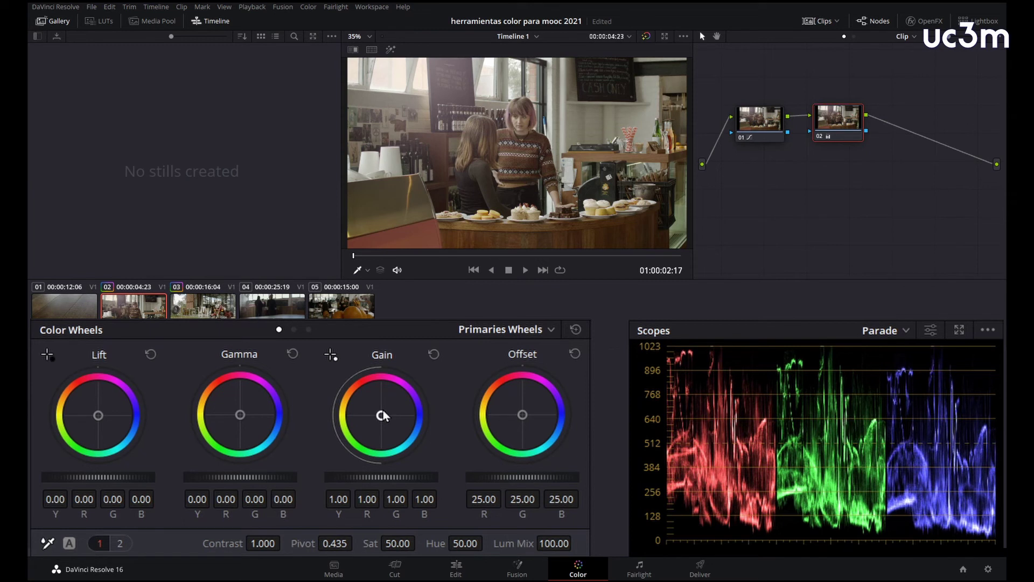
Cool Gain to R 0.98/B 1.07, warm Gamma to R 0.02/B -0.02, save, and compare the grade
{"action": "left_click_drag", "start_coordinate": [383, 415], "coordinate": [384, 415]}
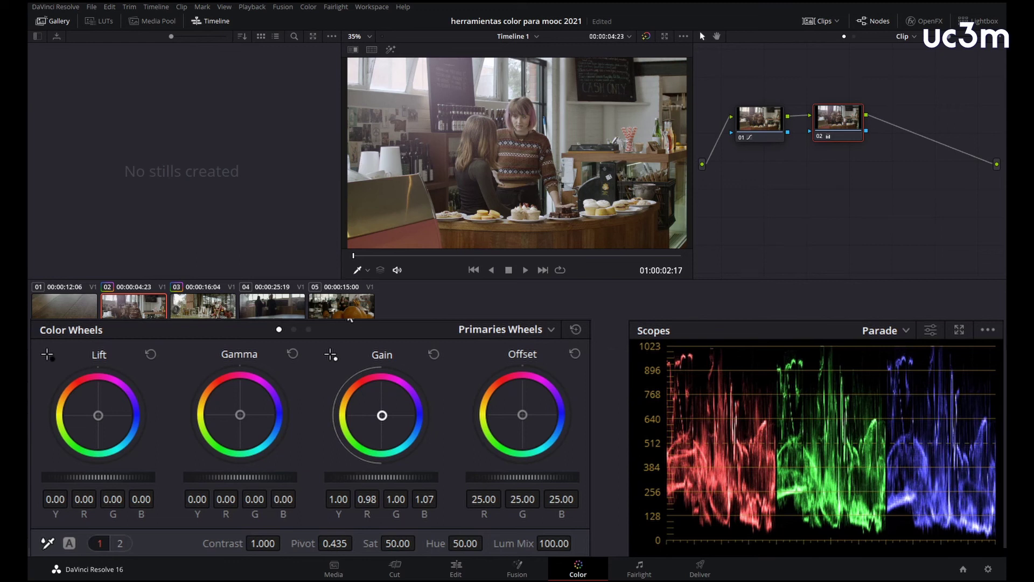
{"action": "left_click_drag", "start_coordinate": [239, 415], "coordinate": [237, 412]}
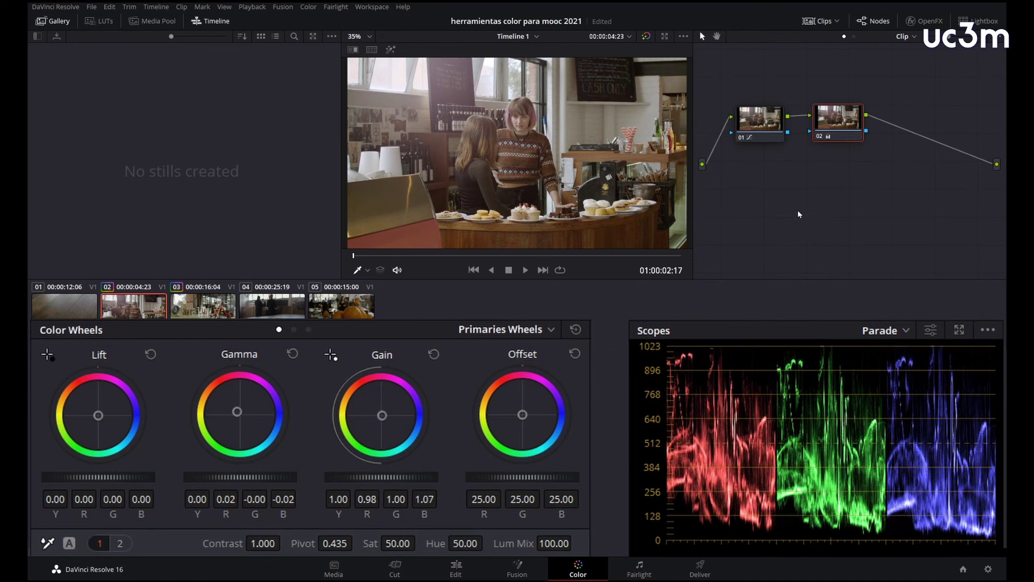
{"action": "key", "text": "ctrl+s"}
{"action": "key", "text": "alt+d"}
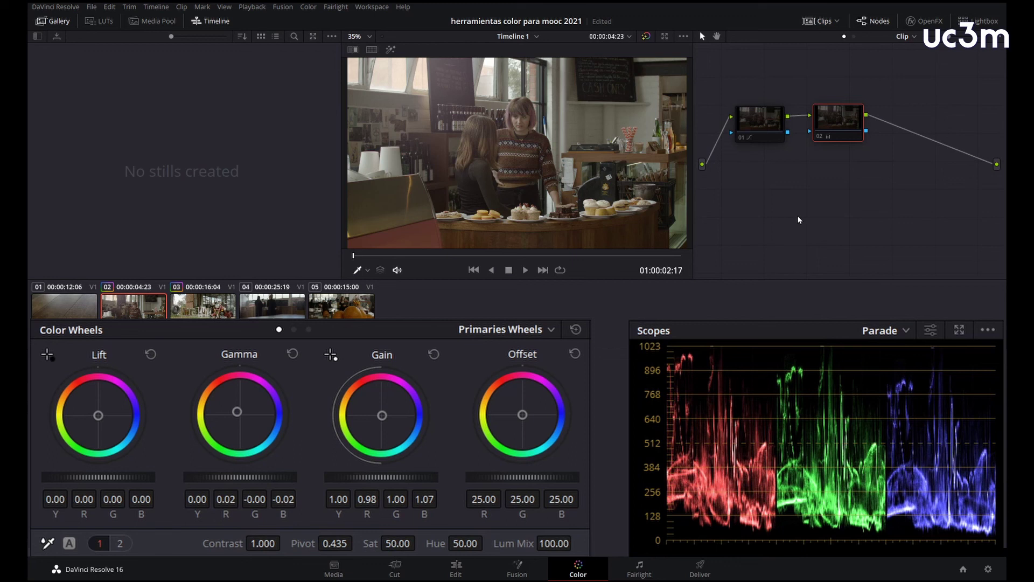
{"action": "key", "text": "alt+d"}
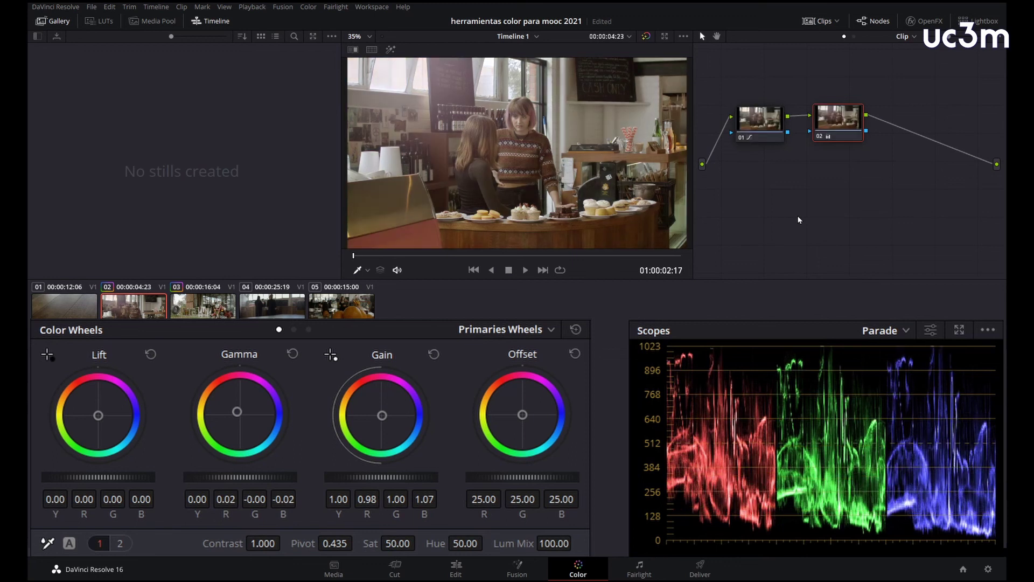